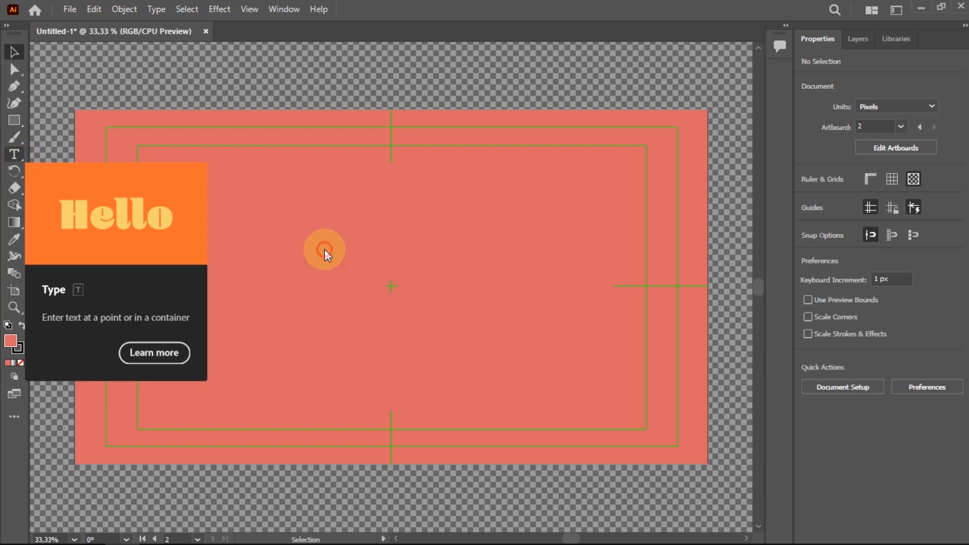
Type the point text "TNO TM" on the artboard and switch to the Selection tool.
type("TWO TM")
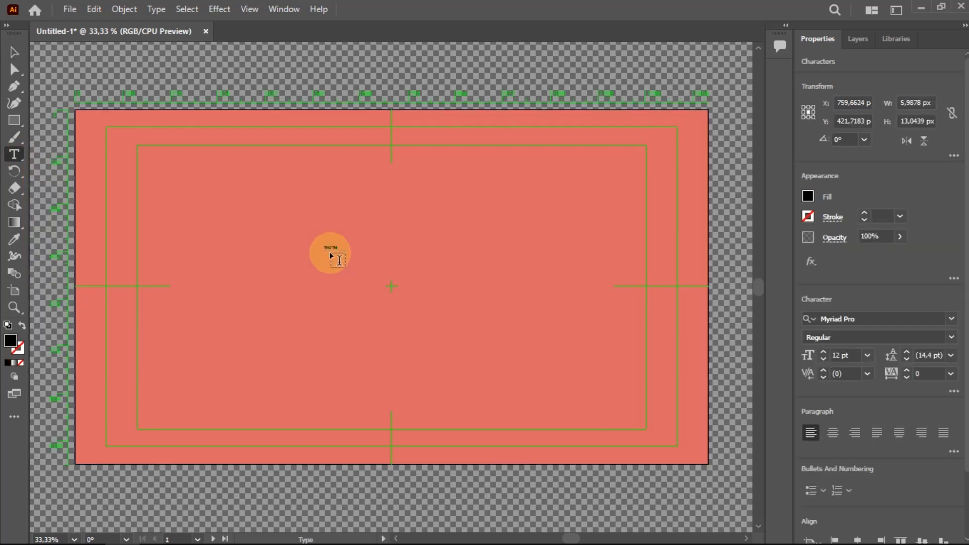
left_click(14, 52)
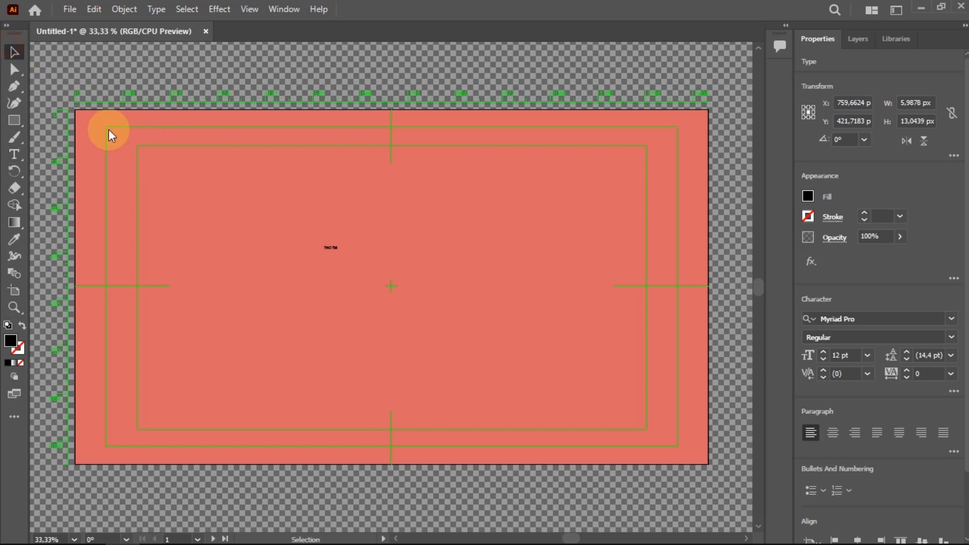
Scale the text up to about 845 px wide and move it to the middle of the artboard.
left_click(331, 247)
left_click_drag(338, 253, 609, 486)
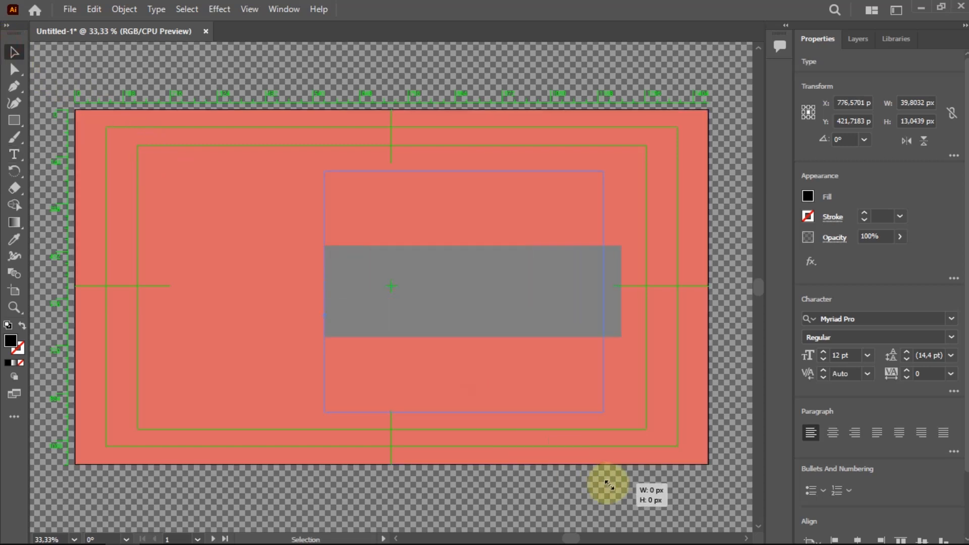
left_click_drag(513, 292, 441, 283)
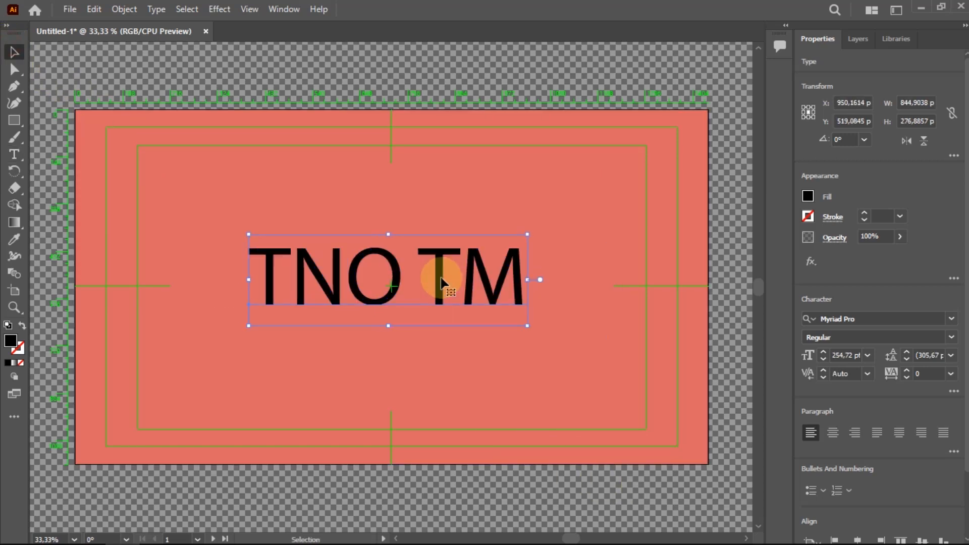
key("ctrl+a")
left_click(921, 322)
left_click_drag(522, 209, 523, 213)
left_click(434, 83)
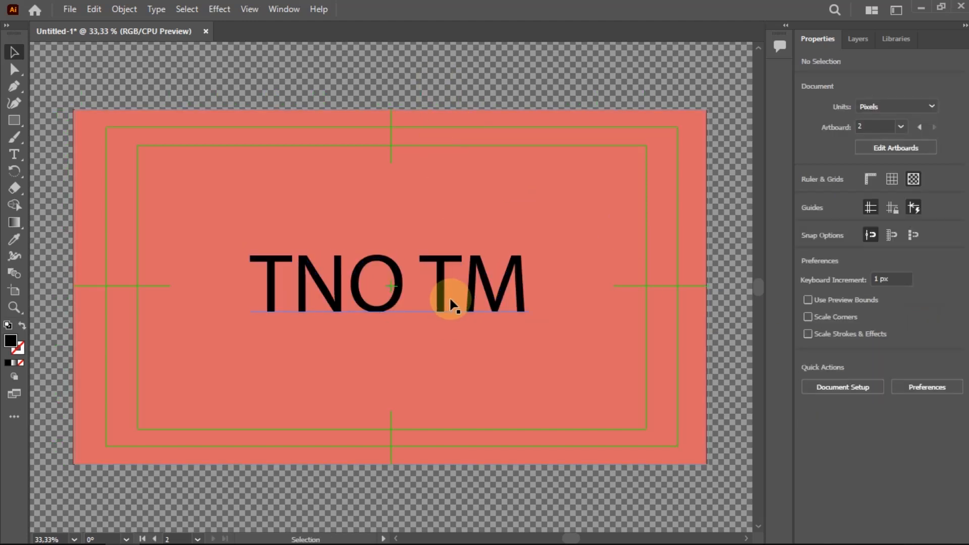
Select all the characters with the Type tool and set their fill color to white.
key("t")
left_click_drag(530, 281, 245, 277)
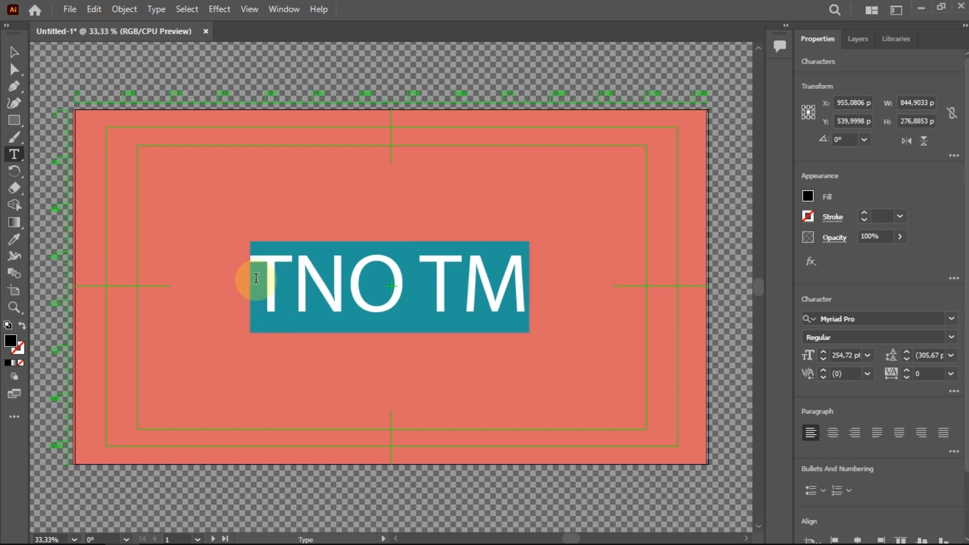
left_click(808, 196)
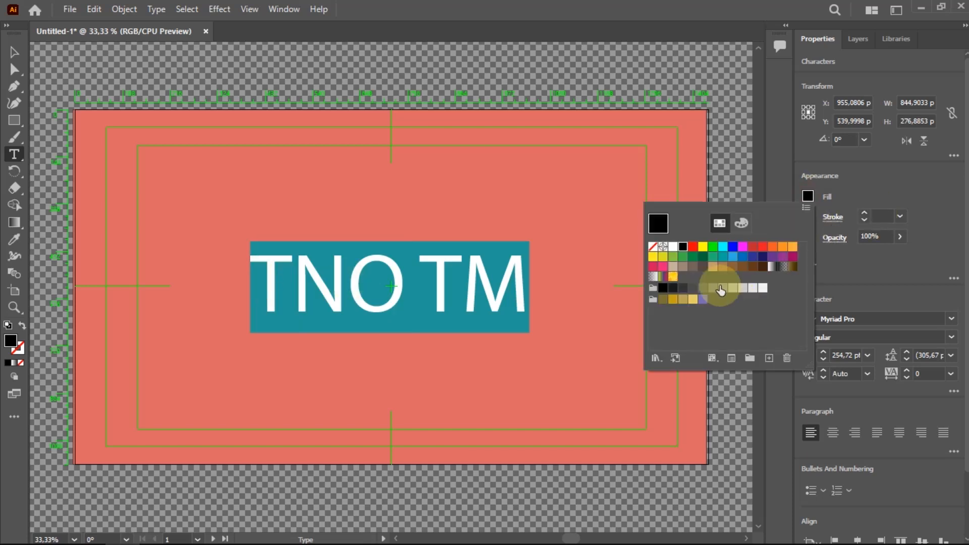
left_click(673, 246)
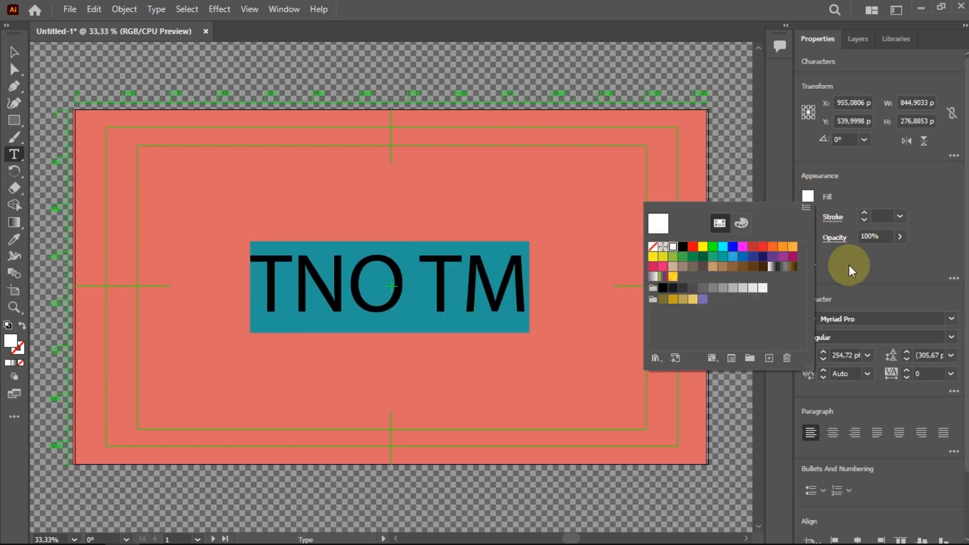
Browse the font list and set the text's font to Chubby Cheeks.
left_click(952, 319)
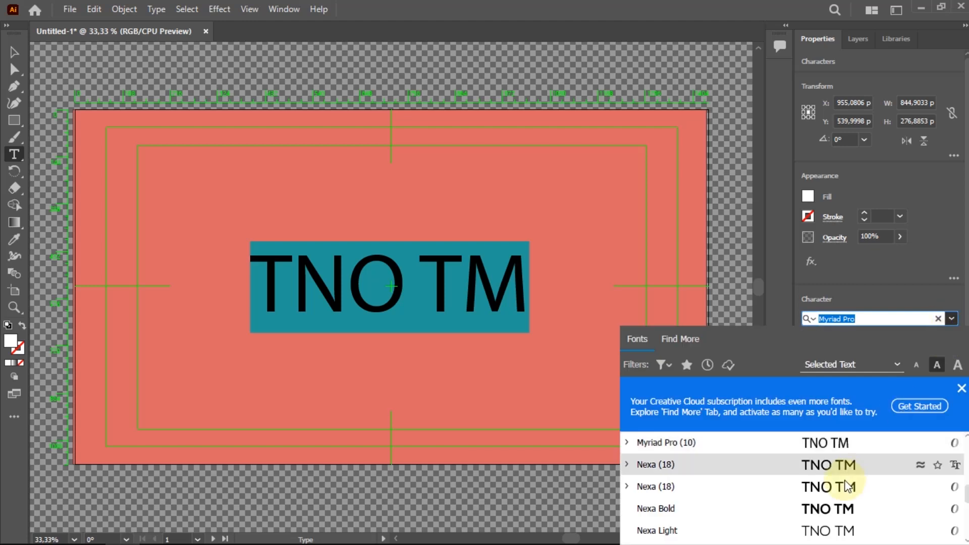
scroll(850, 486, "up", 20)
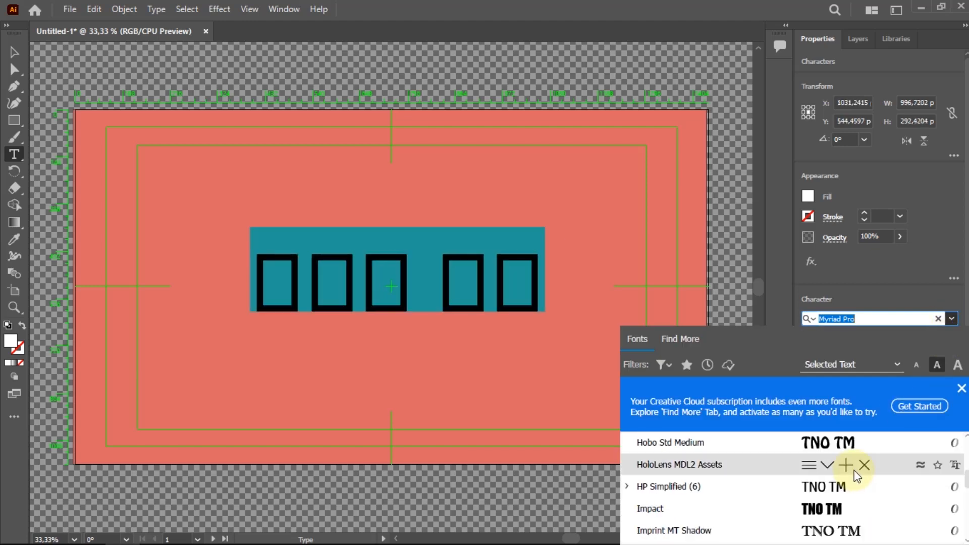
scroll(857, 476, "up", 10)
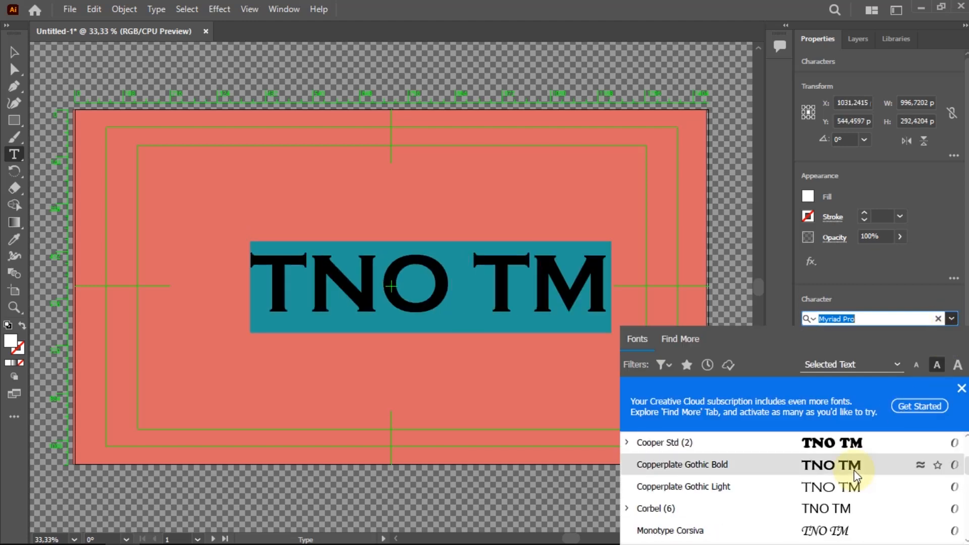
scroll(857, 476, "down", 2)
scroll(856, 476, "up", 10)
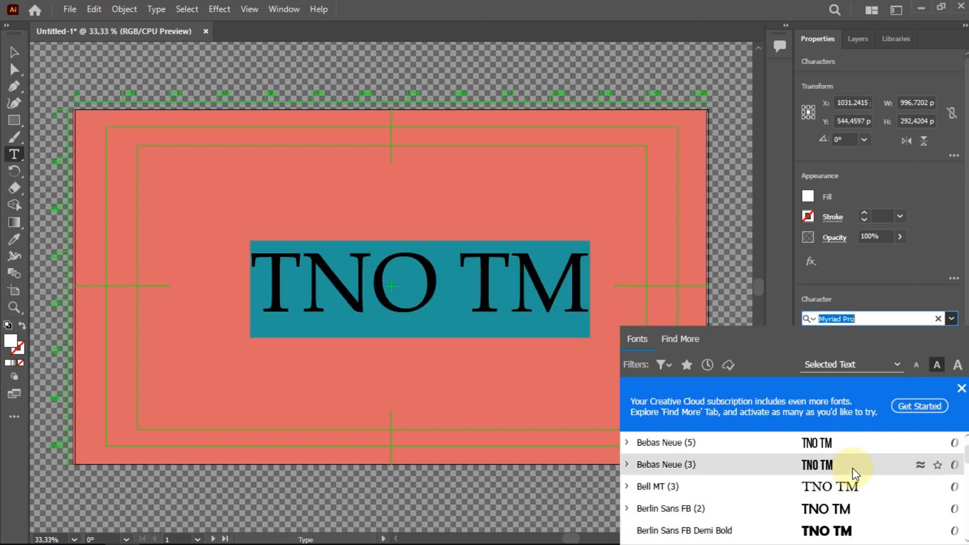
scroll(857, 475, "up", 10)
scroll(857, 475, "down", 9)
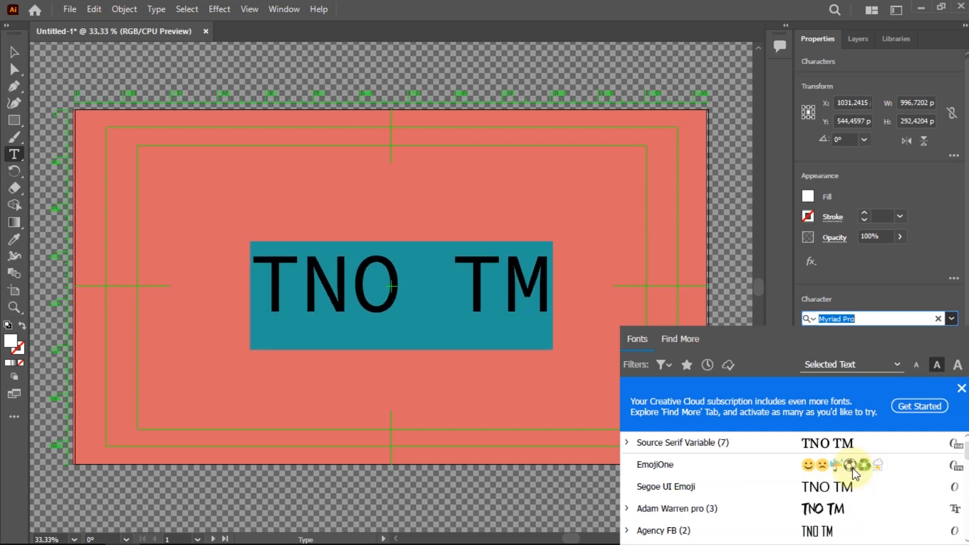
scroll(857, 474, "down", 10)
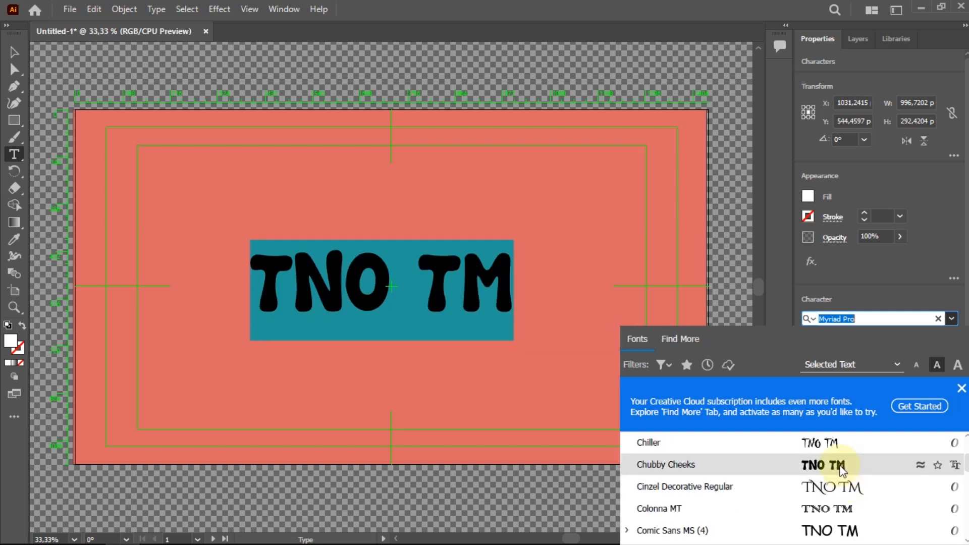
left_click(843, 469)
Set the character tracking of the text to 100.
left_click(951, 374)
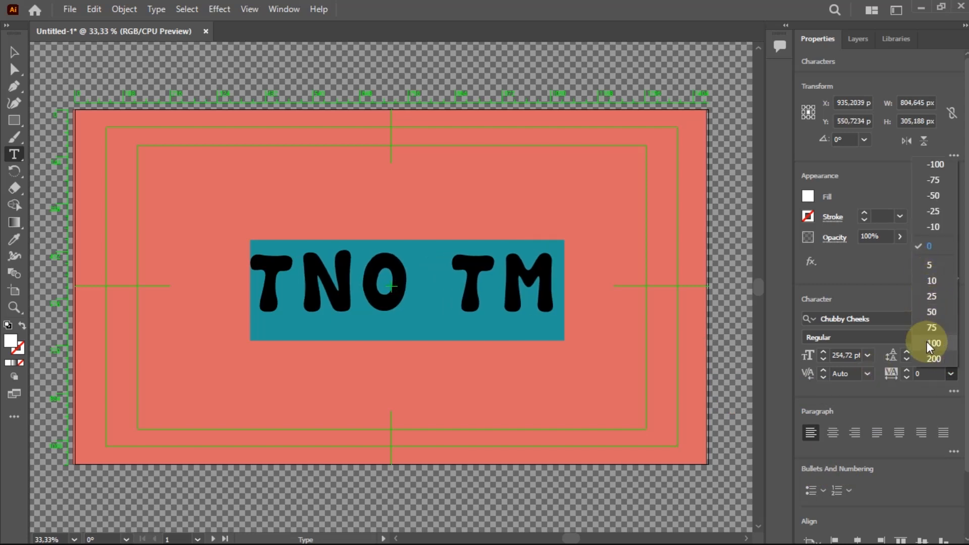
left_click(933, 344)
Select the text object, open the 3D and Materials panel, and apply the Inflate 3D type.
left_click(12, 53)
left_click_drag(393, 274, 377, 283)
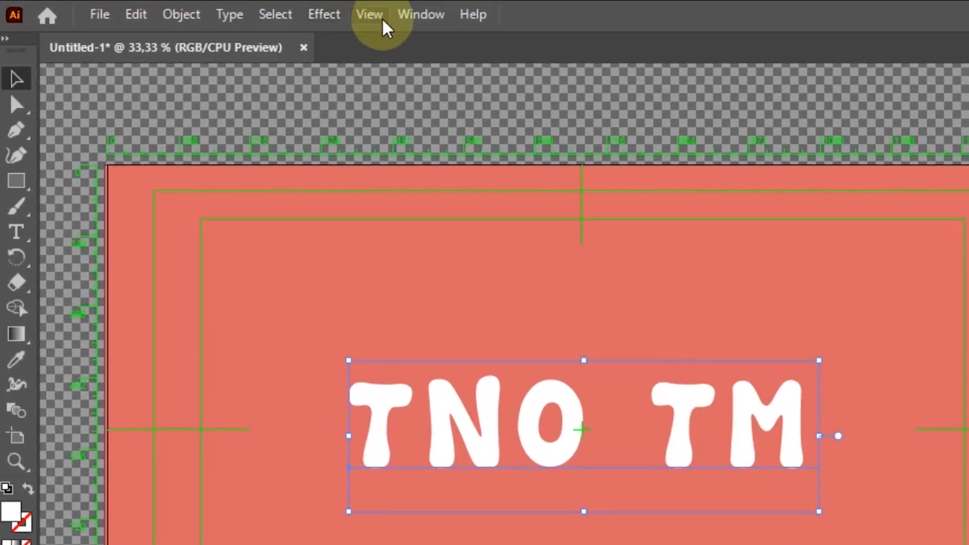
left_click(420, 16)
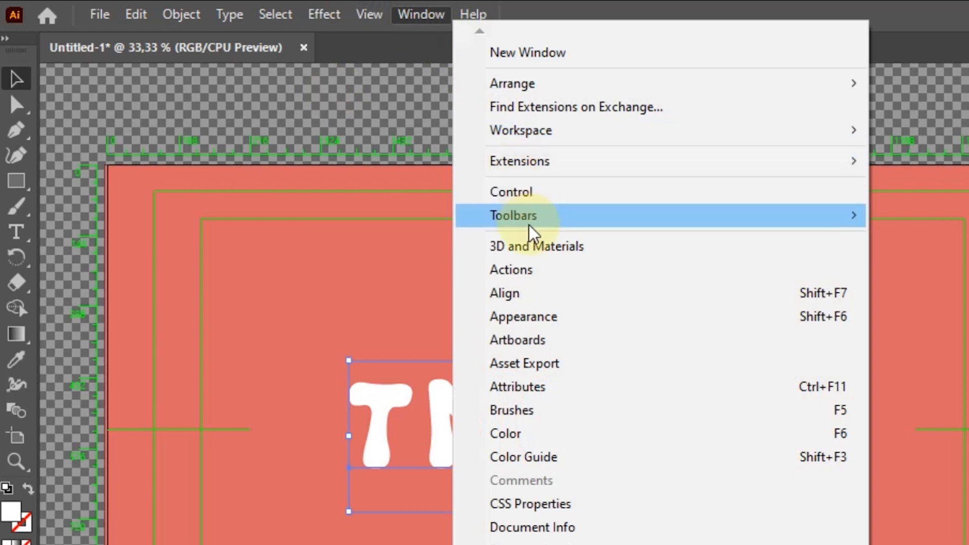
left_click(535, 246)
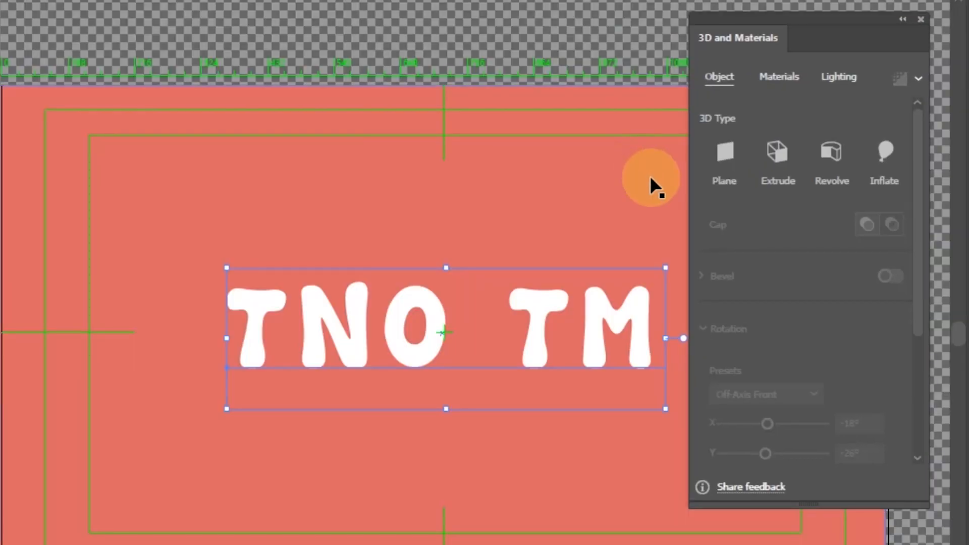
left_click(887, 151)
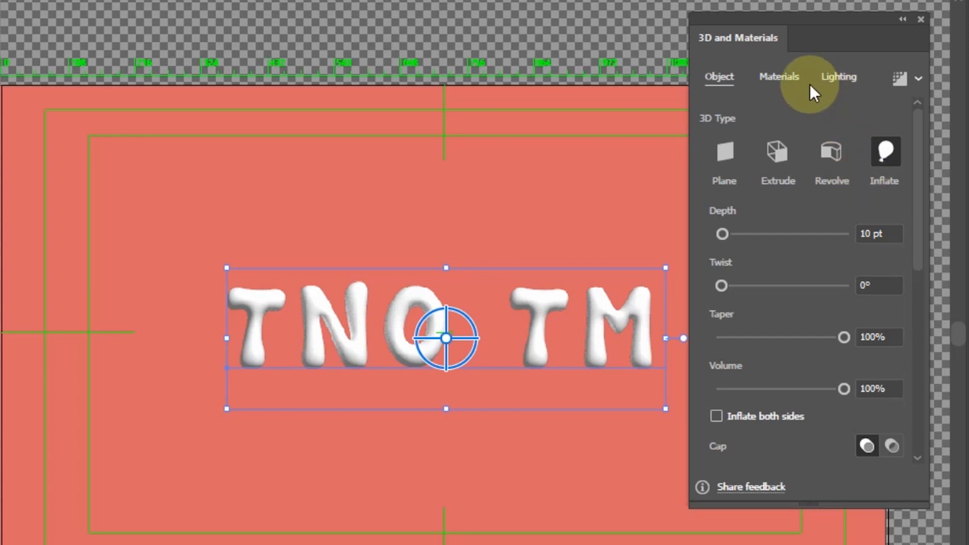
Open the material properties and set the roughness to 0.63.
left_click(790, 80)
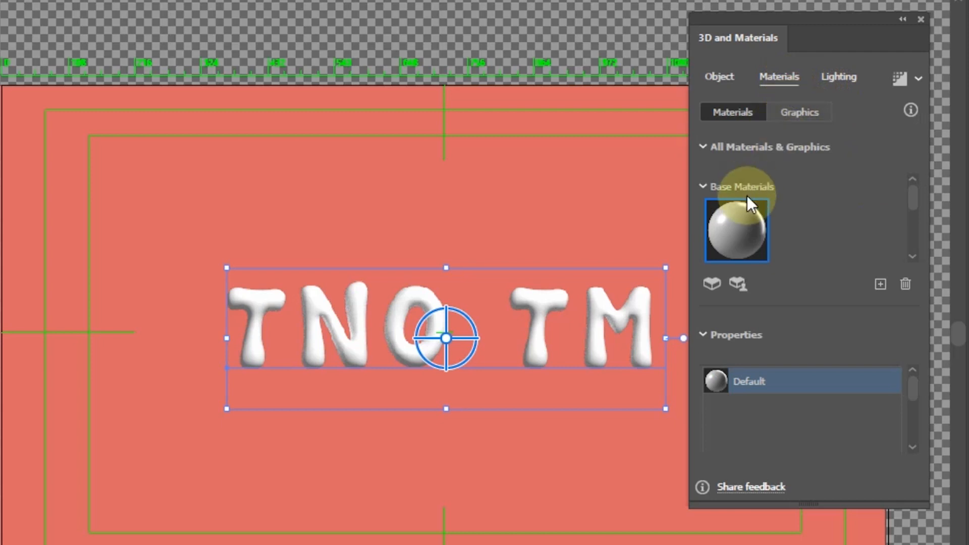
left_click(704, 336)
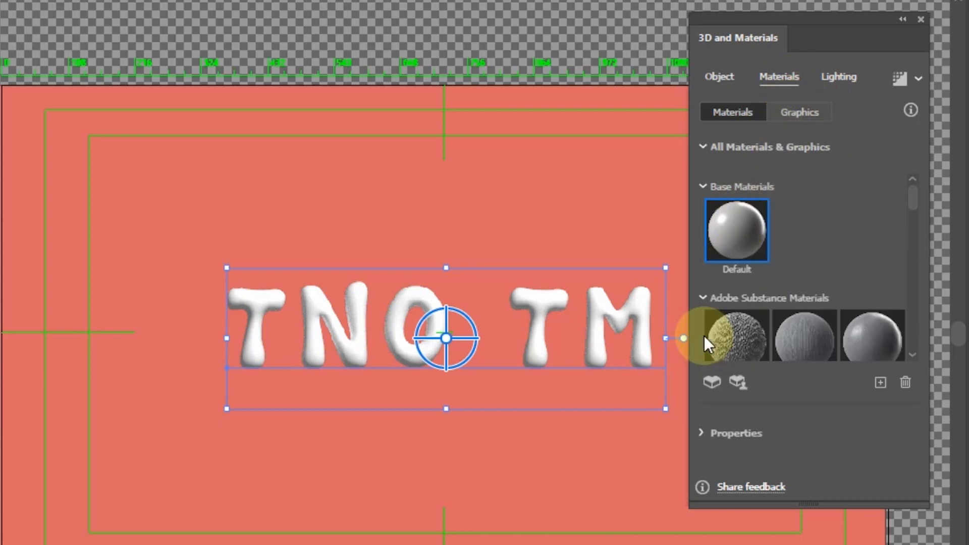
left_click(702, 433)
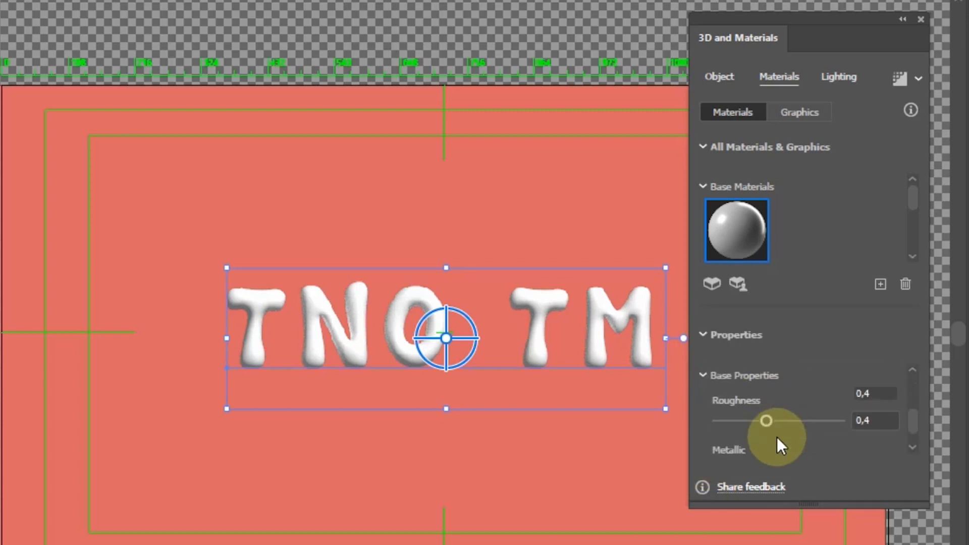
left_click(865, 393)
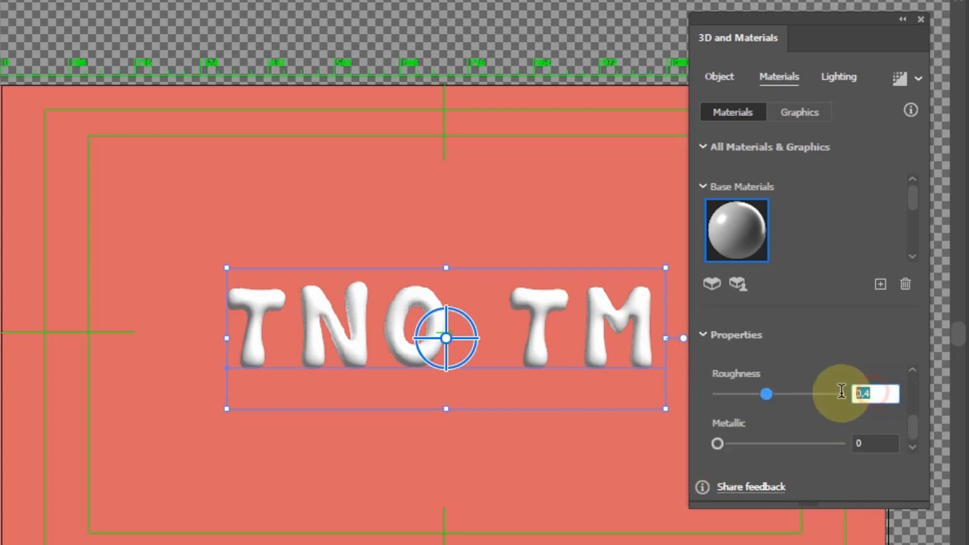
left_click(871, 395)
left_click_drag(870, 396, 867, 396)
type("63")
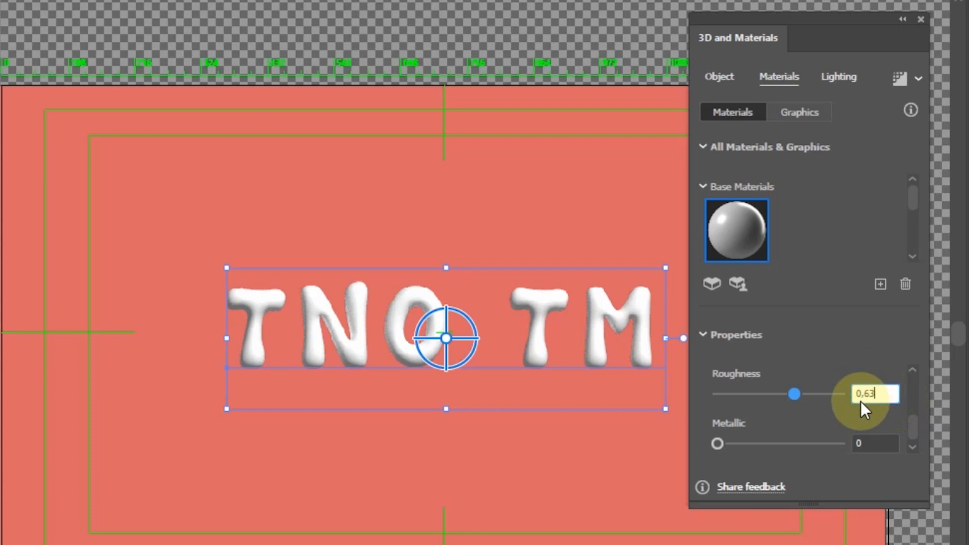
Set the material's metallic value to 0.2.
left_click(864, 445)
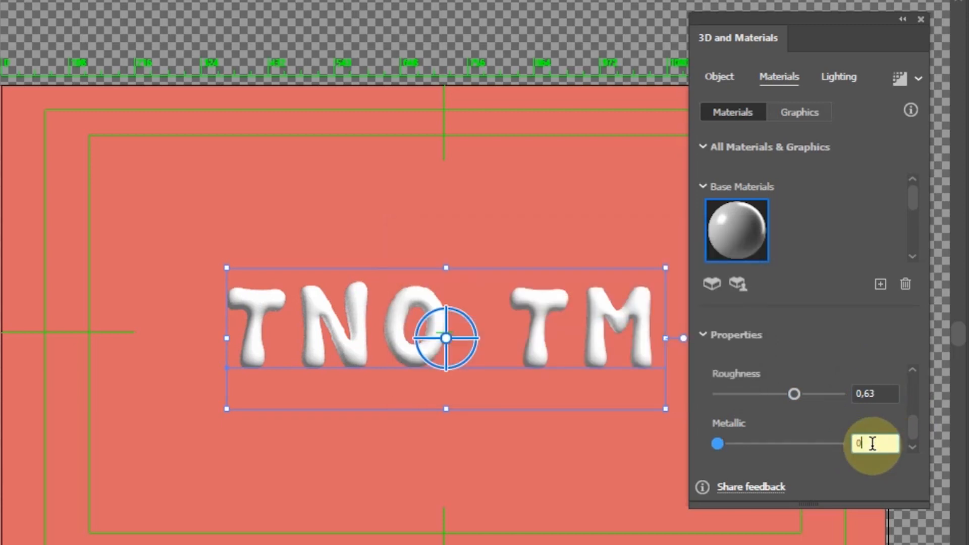
type("0")
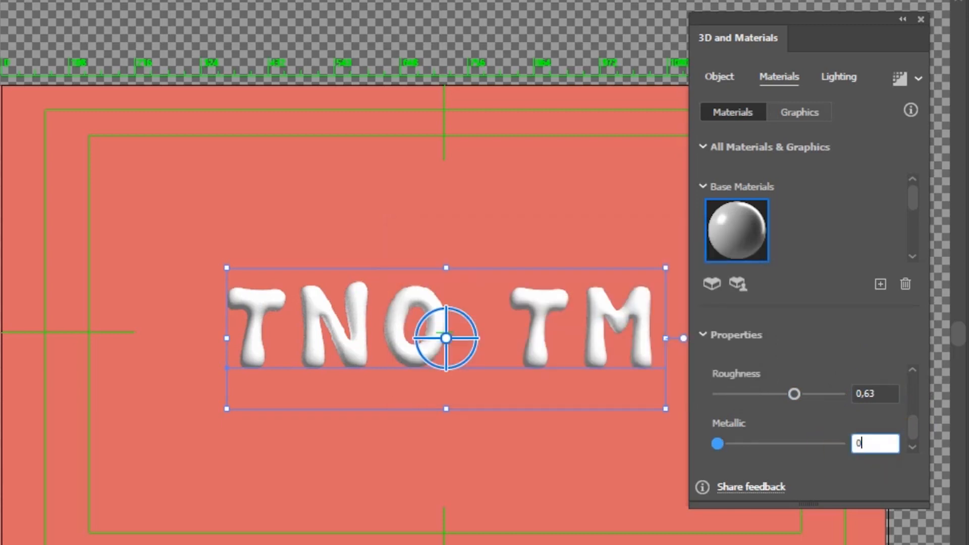
type(",2")
left_click(852, 442)
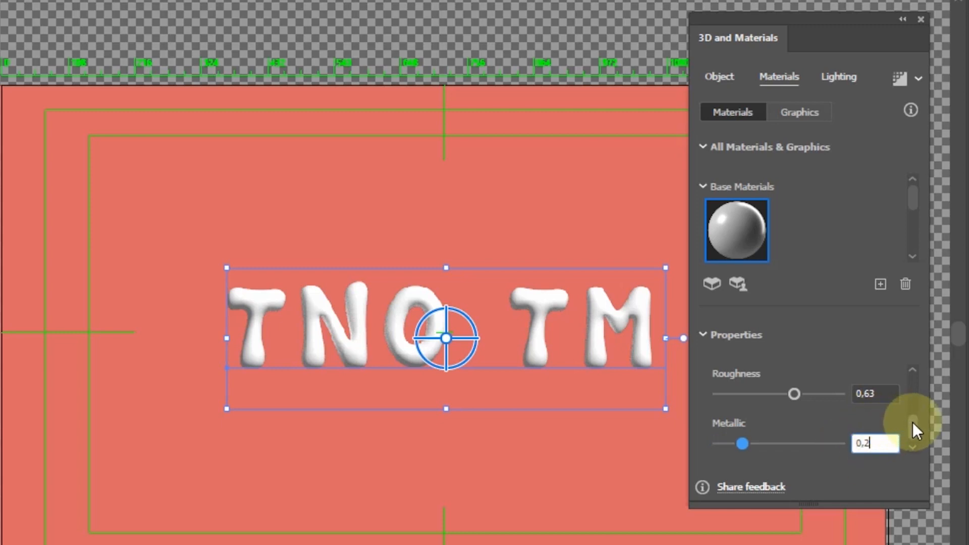
In the lighting settings, set the light intensity to 97%.
left_click_drag(913, 422, 914, 427)
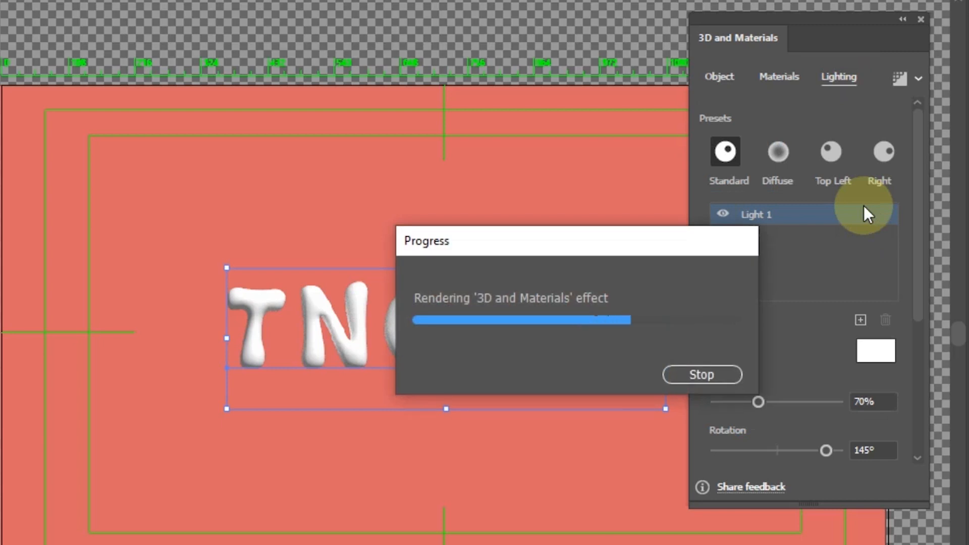
left_click_drag(916, 295, 923, 426)
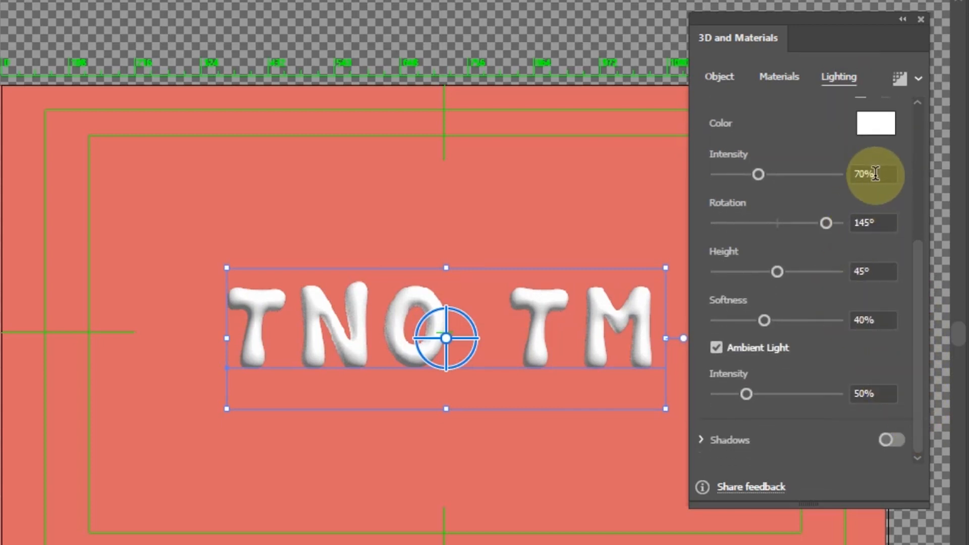
double_click(856, 175)
type("97")
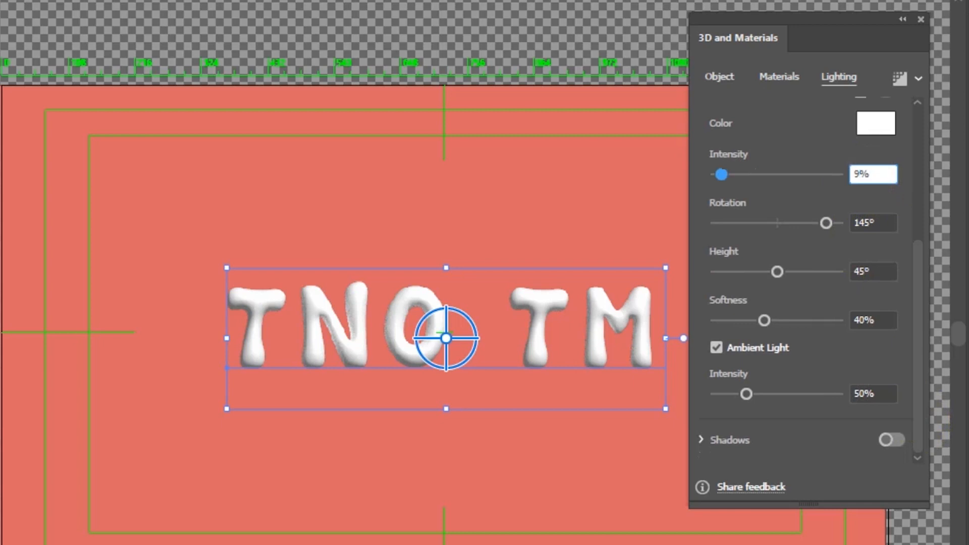
key("Return")
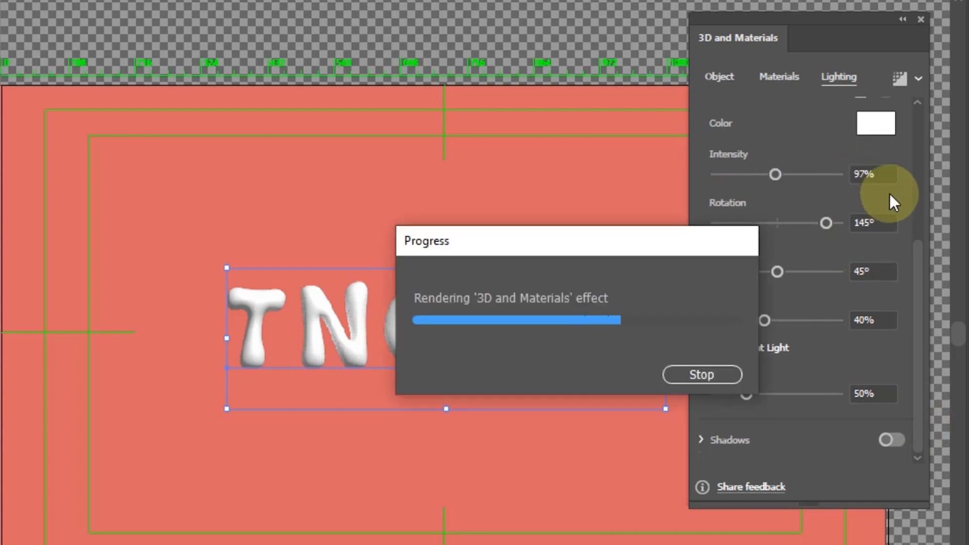
Set the light rotation to 90° and the light height to 48°.
left_click(865, 221)
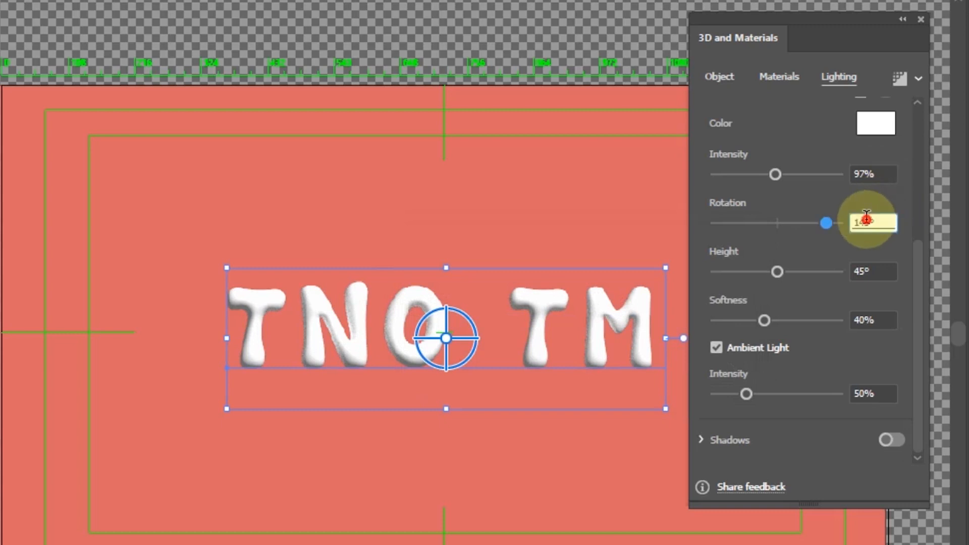
left_click_drag(837, 227, 807, 224)
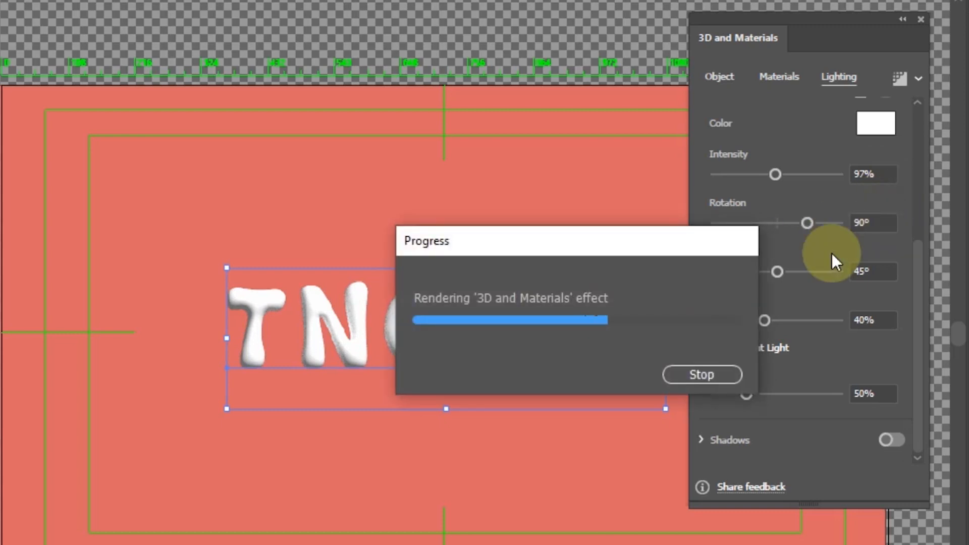
left_click(865, 272)
type("48")
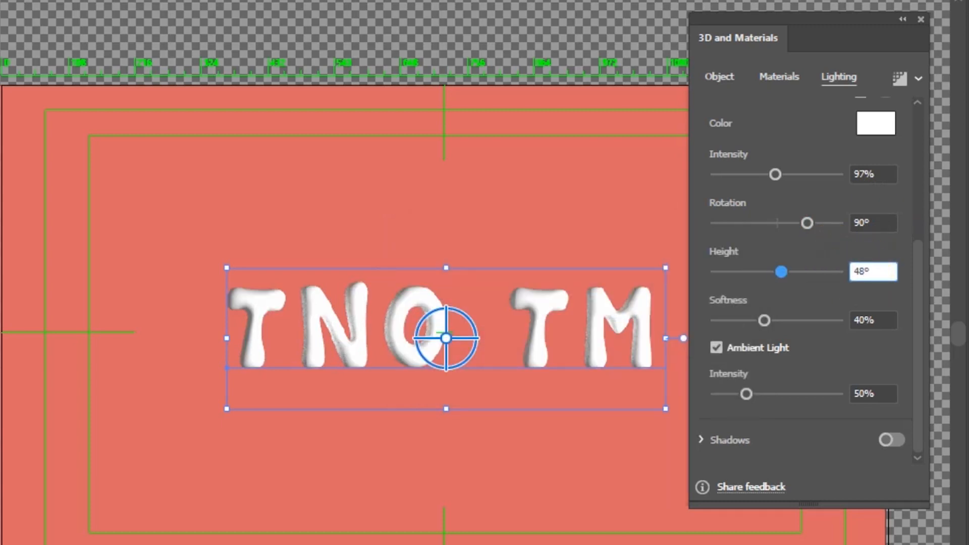
key("Return")
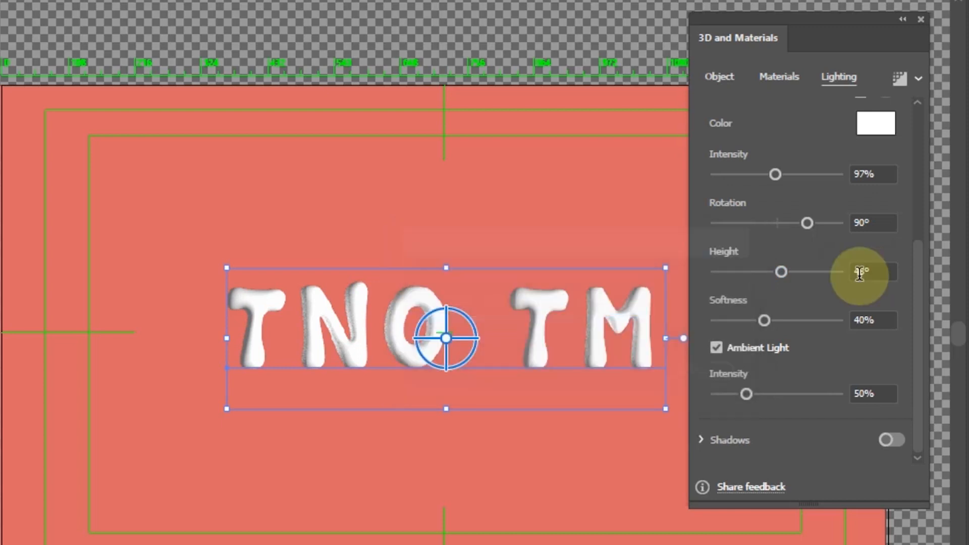
Set the light softness to 90%.
left_click(863, 320)
type("90")
key("Return")
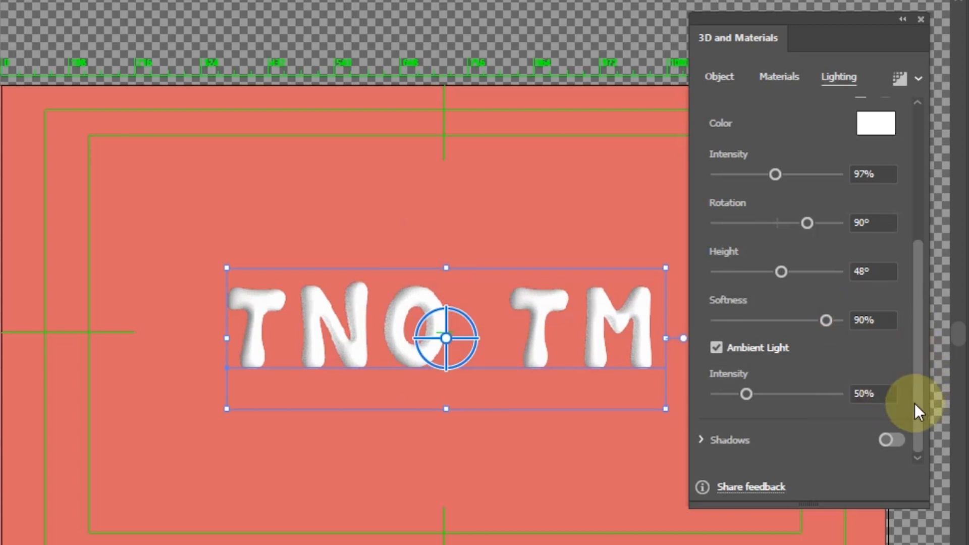
Expand the Shadows section, turn shadows on behind the object, and set the shadow bounds to 260%.
left_click(744, 440)
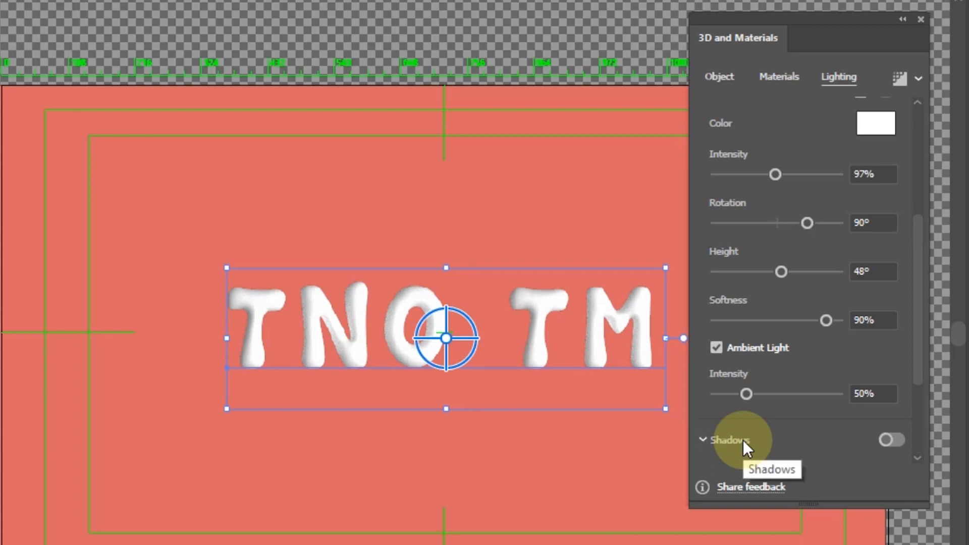
scroll(918, 442, "down", 3)
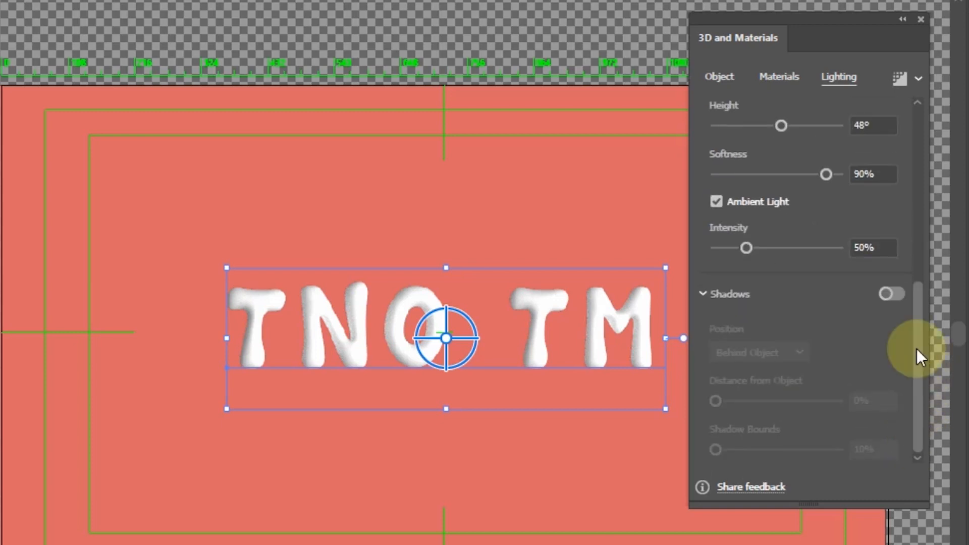
left_click(892, 294)
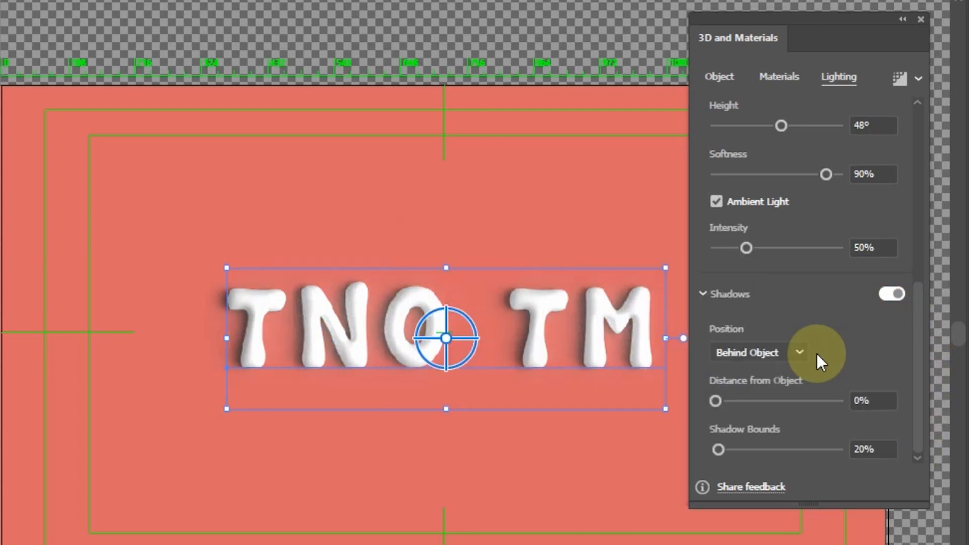
left_click(864, 449)
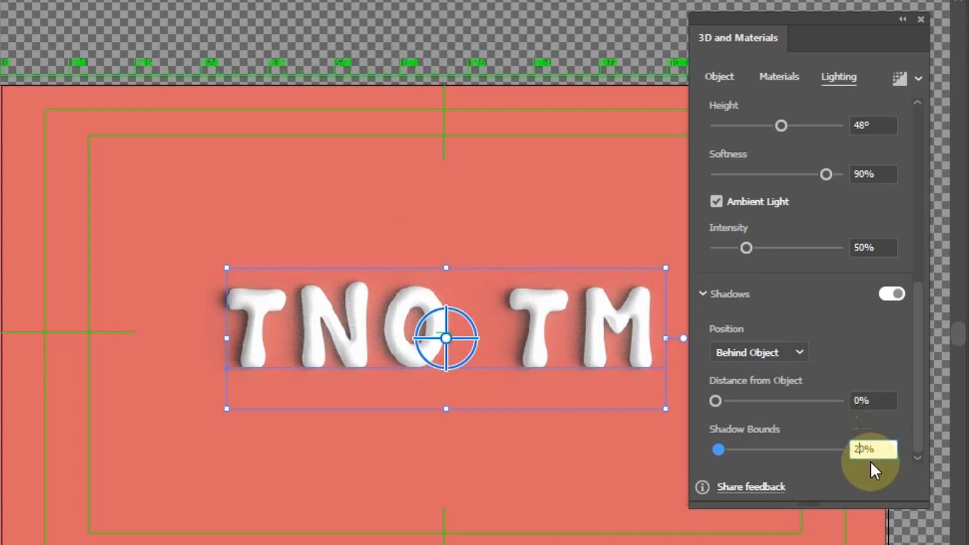
type("6")
key("Return")
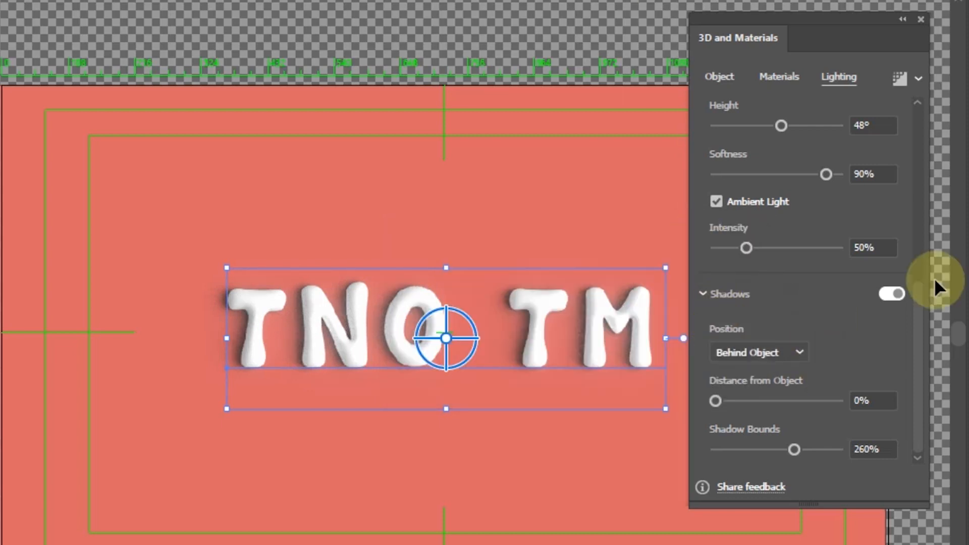
Collapse the 3D and Materials panel, select the letters TM in the text, and fill them with RGB Red.
left_click_drag(918, 287, 904, 80)
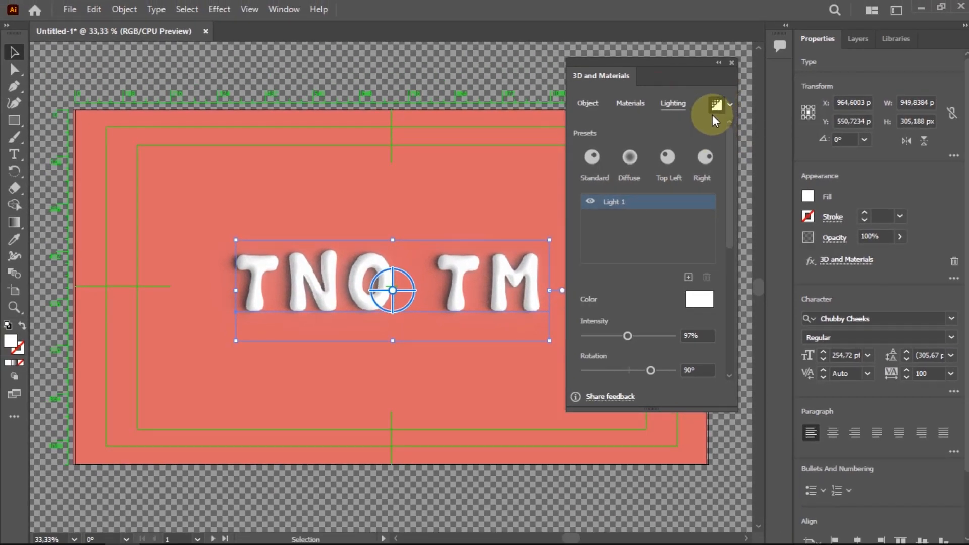
left_click(719, 63)
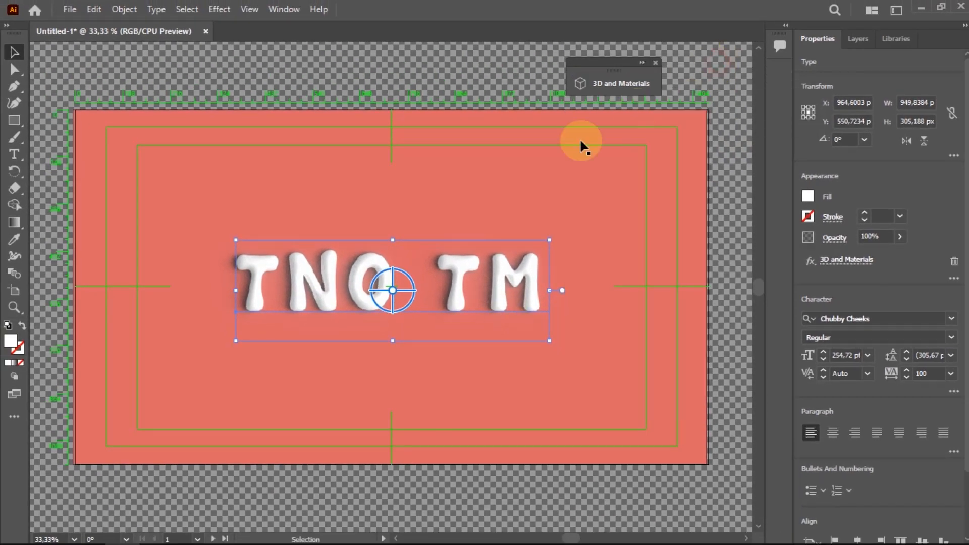
double_click(456, 267)
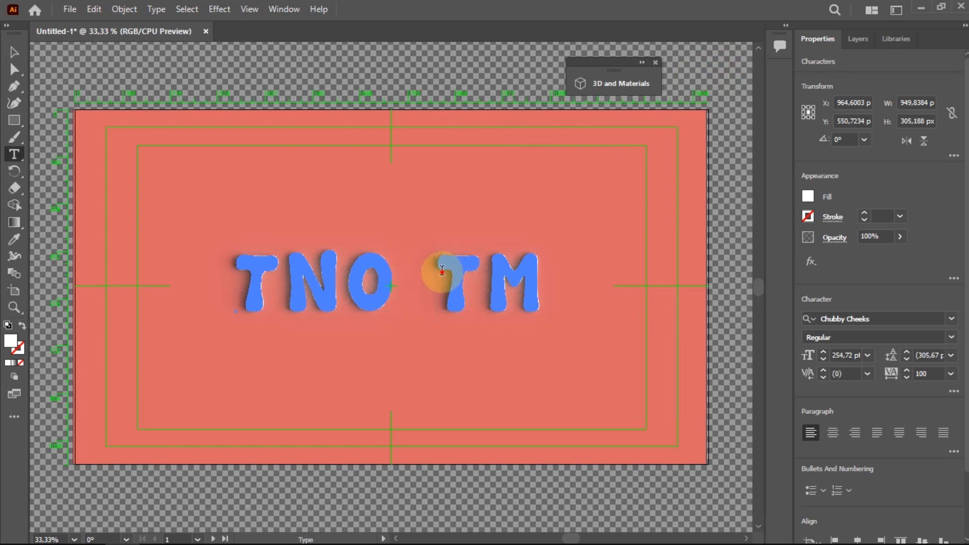
left_click_drag(440, 268, 552, 275)
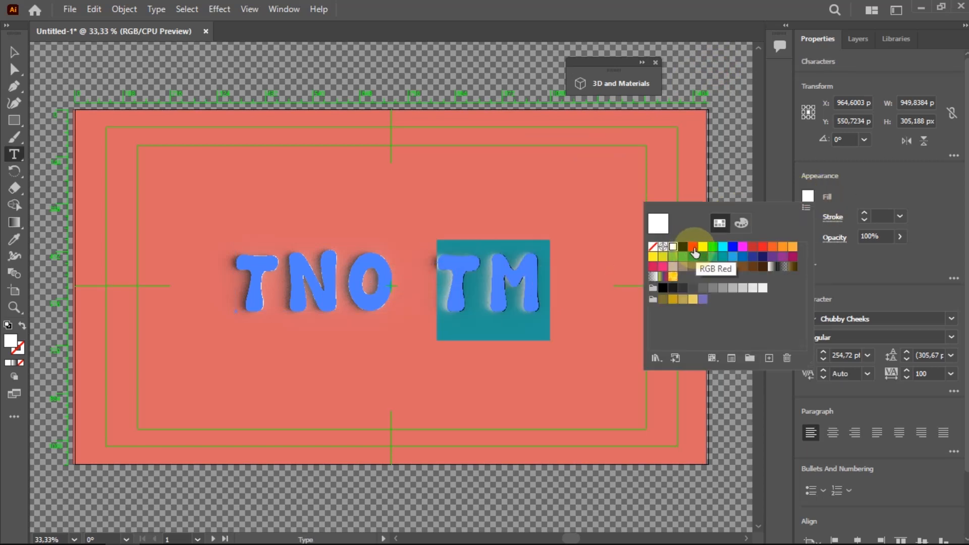
left_click(694, 247)
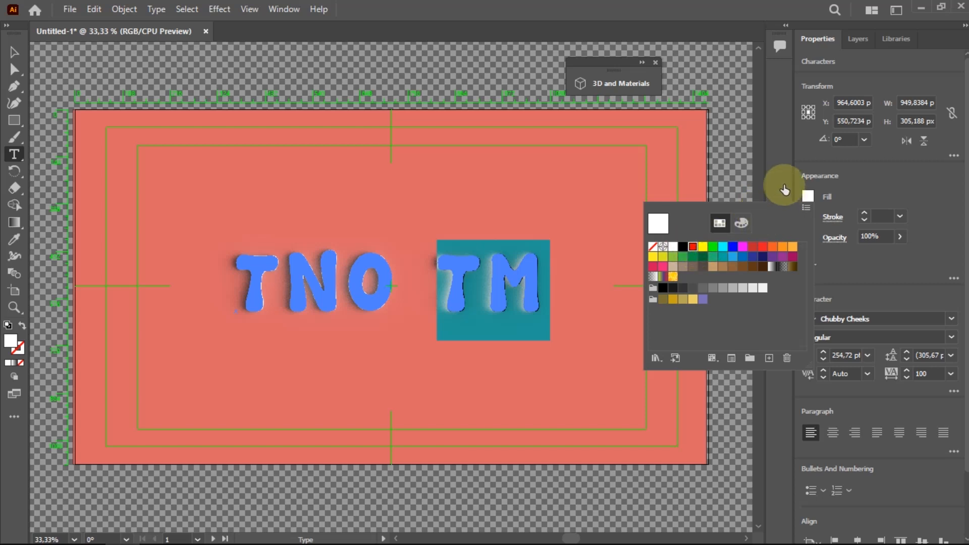
left_click(688, 92)
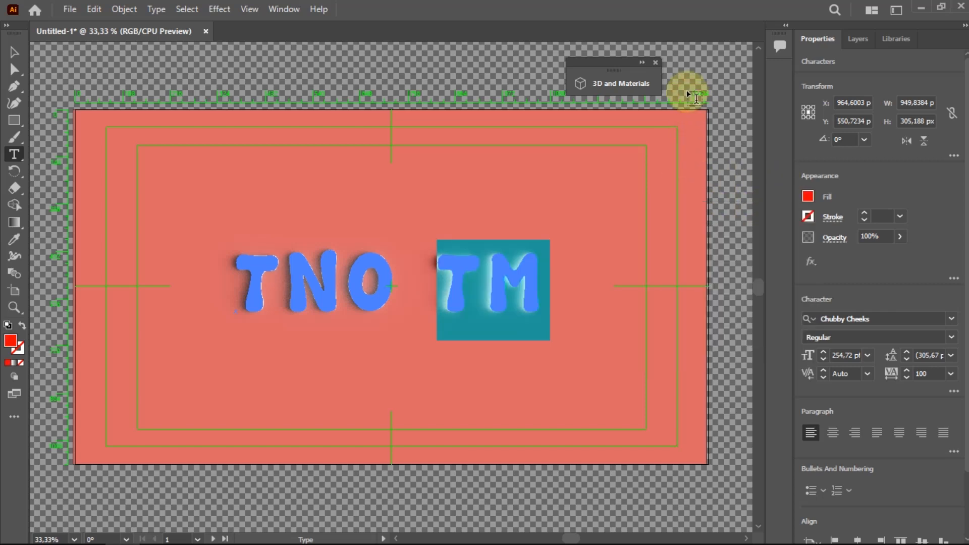
Select the background rectangle and change its fill color to EA7171 in the Color Picker.
left_click(14, 52)
left_click(347, 162)
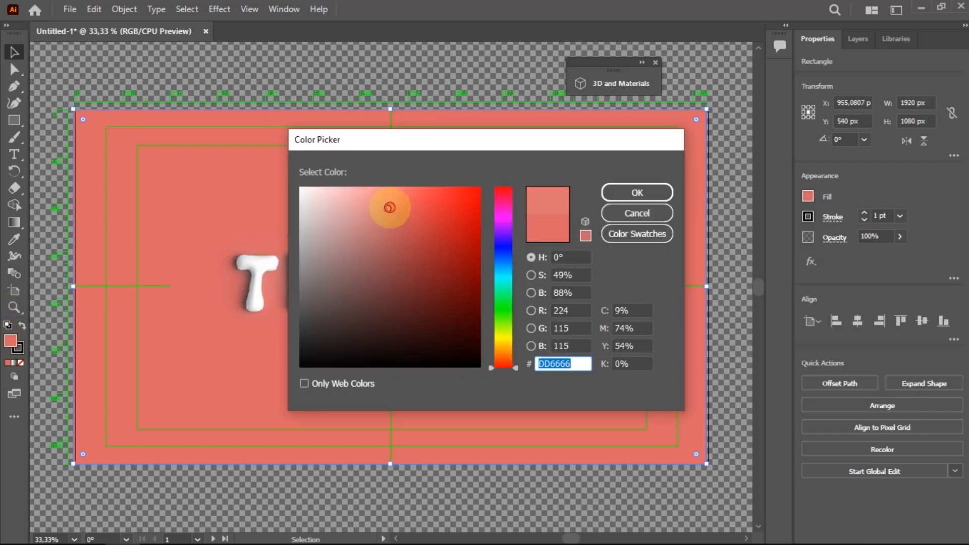
left_click(398, 201)
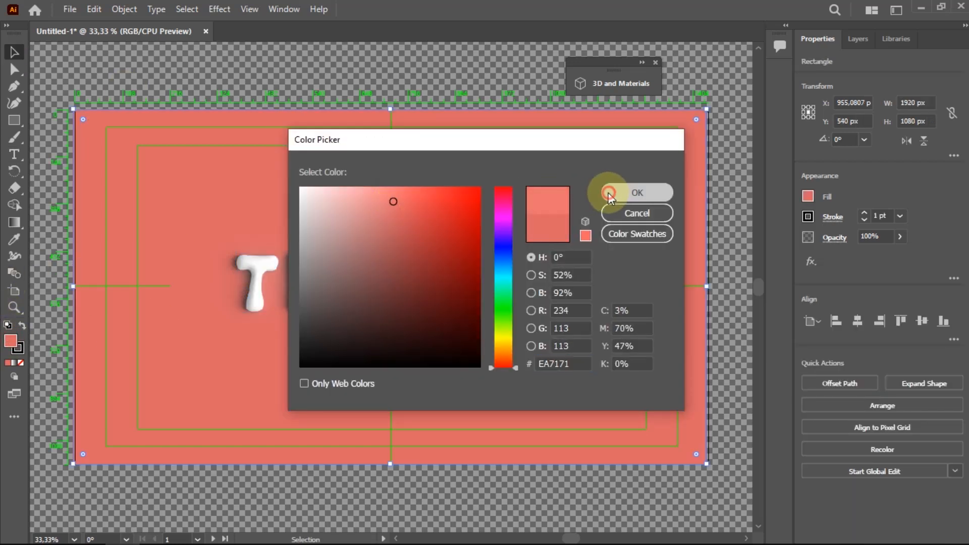
left_click(609, 191)
left_click(190, 210)
left_click(15, 51)
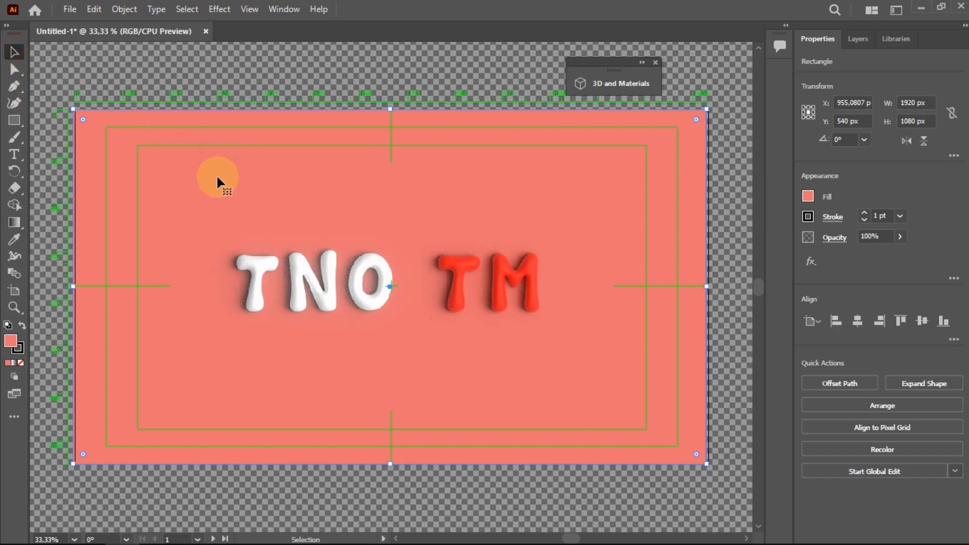